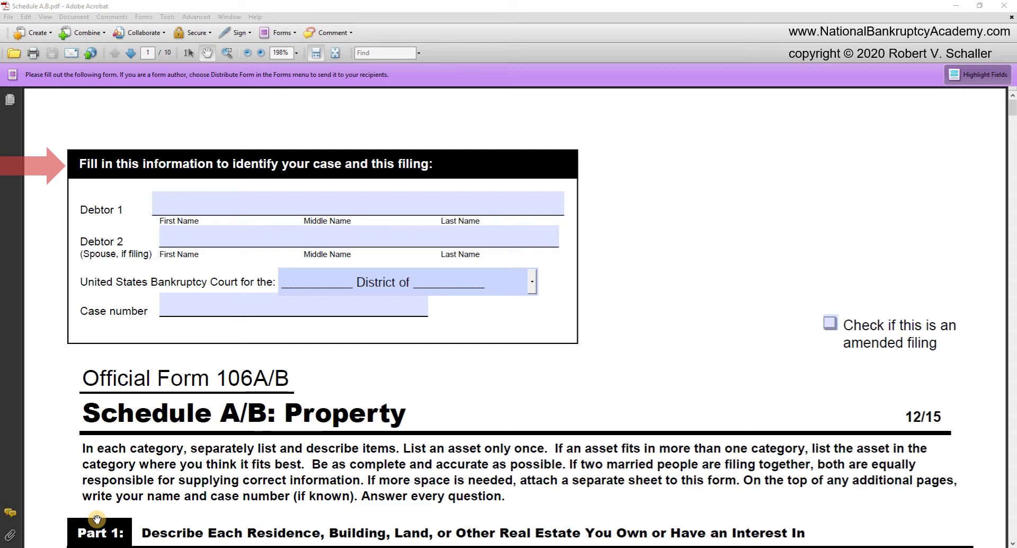
# Enter George Washington as Debtor 1 and Martha Washington as Debtor 2
pyautogui.click(400, 281)
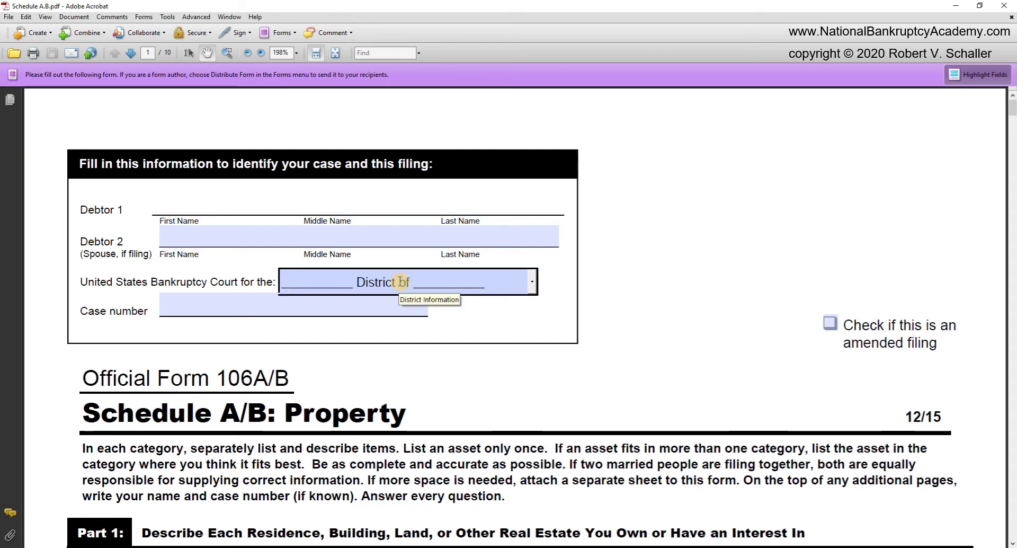
pyautogui.write('Geo')
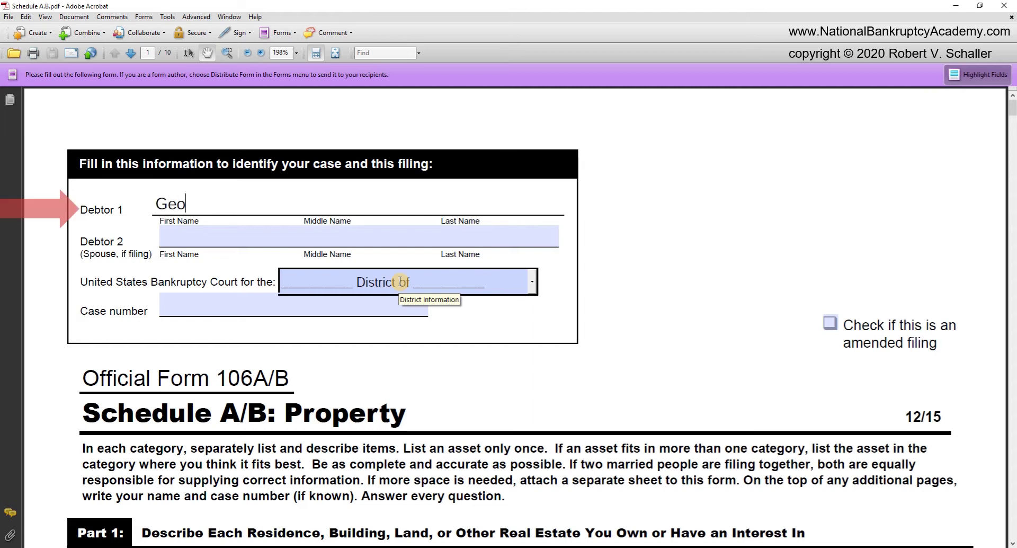
pyautogui.write('rge Washington')
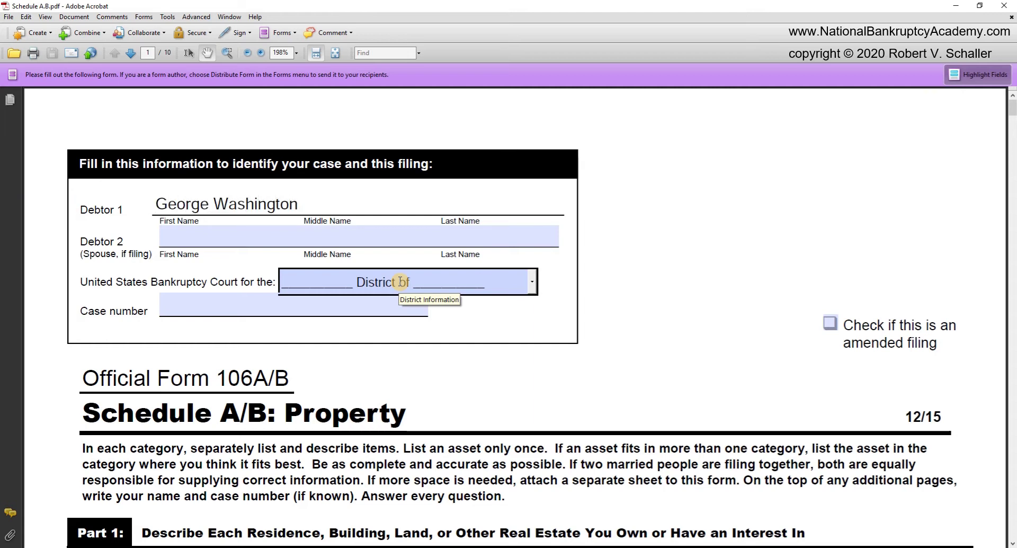
pyautogui.press('Tab')
pyautogui.write('M')
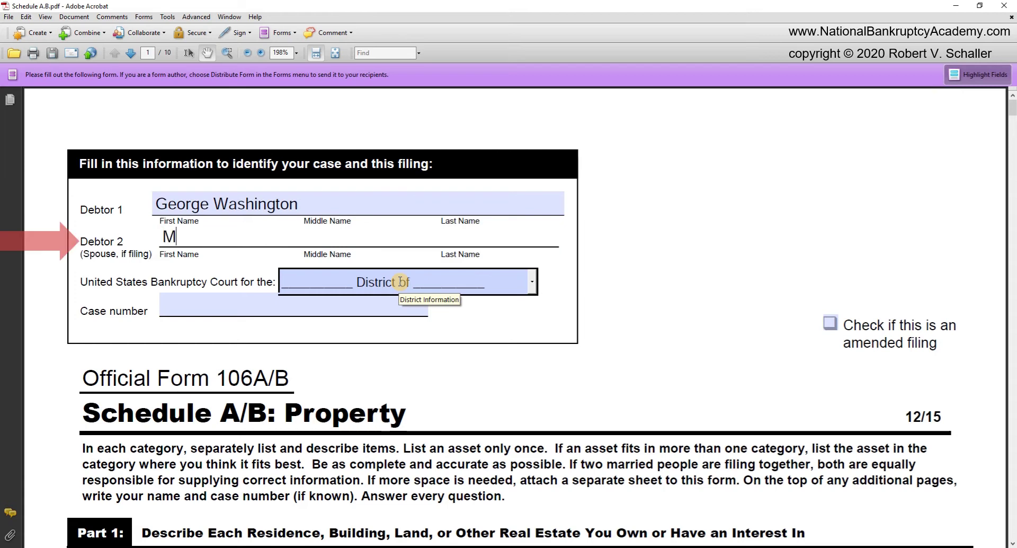
pyautogui.write('artha Washington')
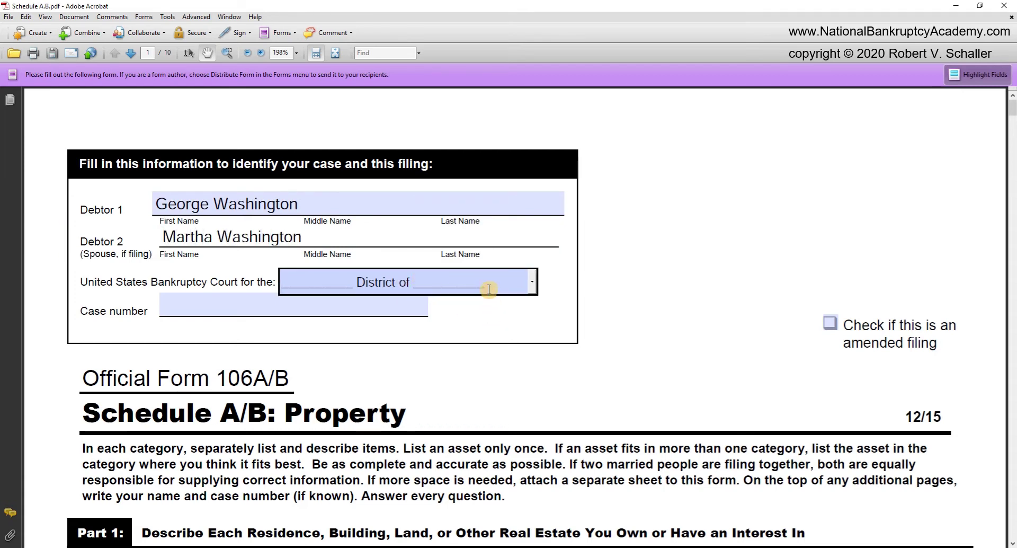
# Set the bankruptcy court district to Eastern District of Virginia
pyautogui.click(531, 282)
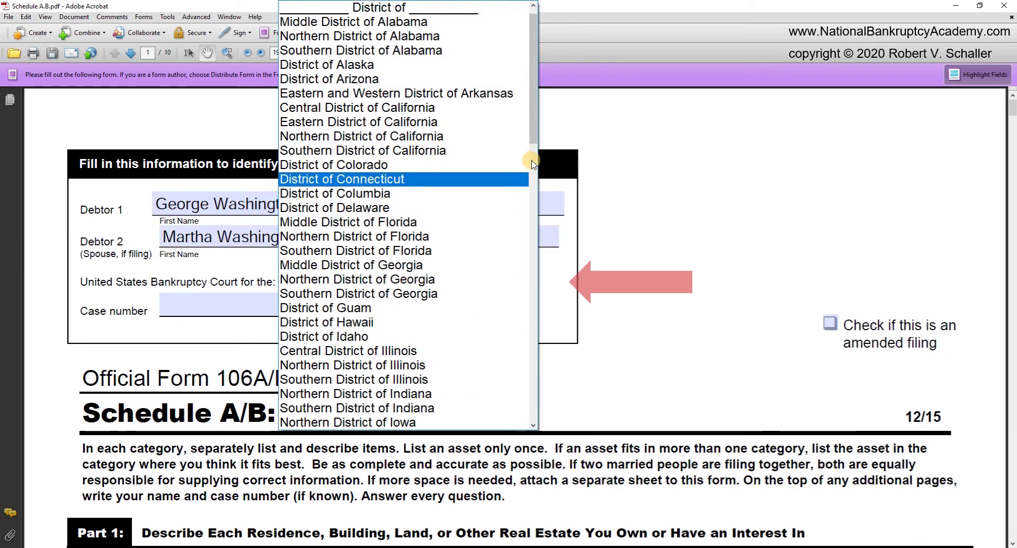
pyautogui.scroll(-3, 531, 151)
pyautogui.moveTo(532, 158); pyautogui.dragTo(541, 421)
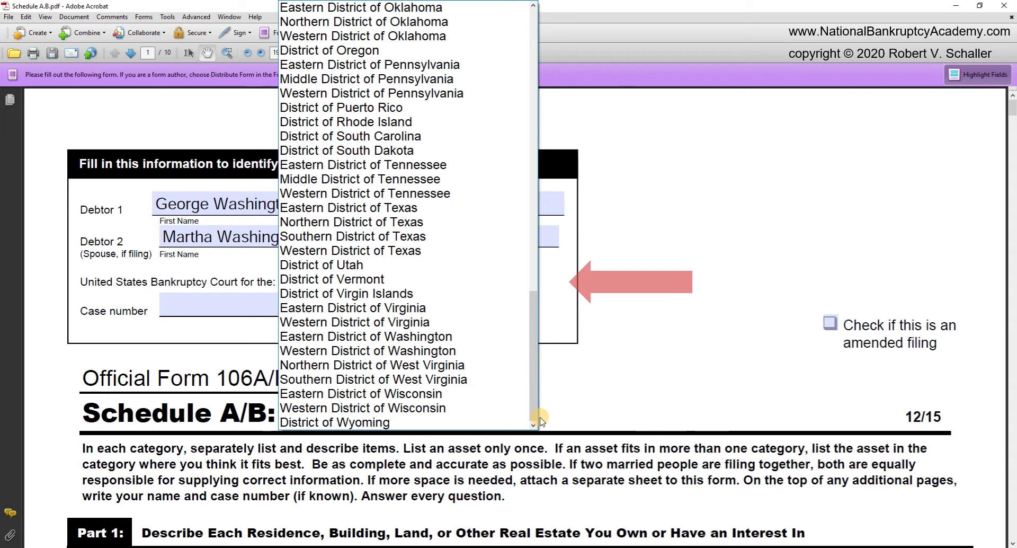
pyautogui.click(415, 307)
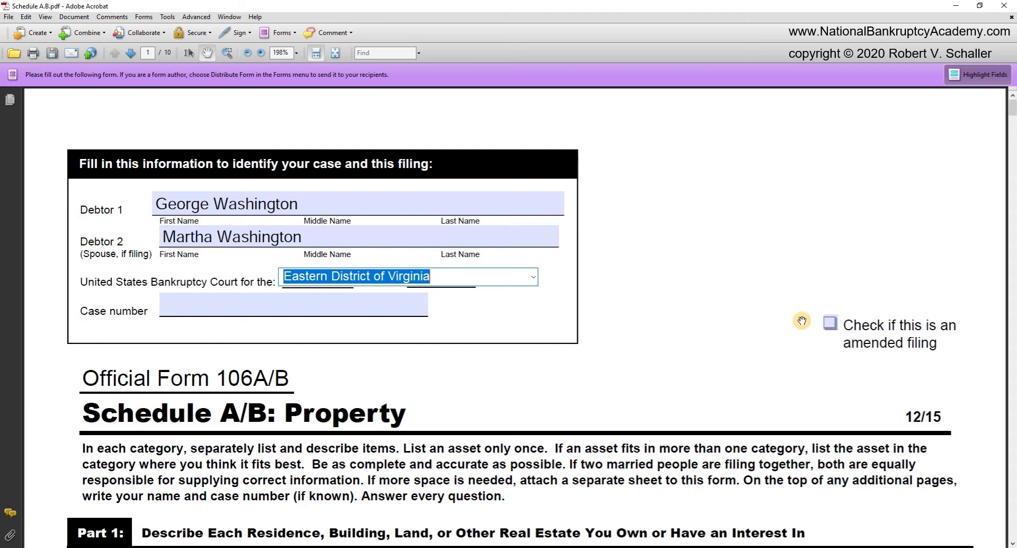
pyautogui.click(829, 323)
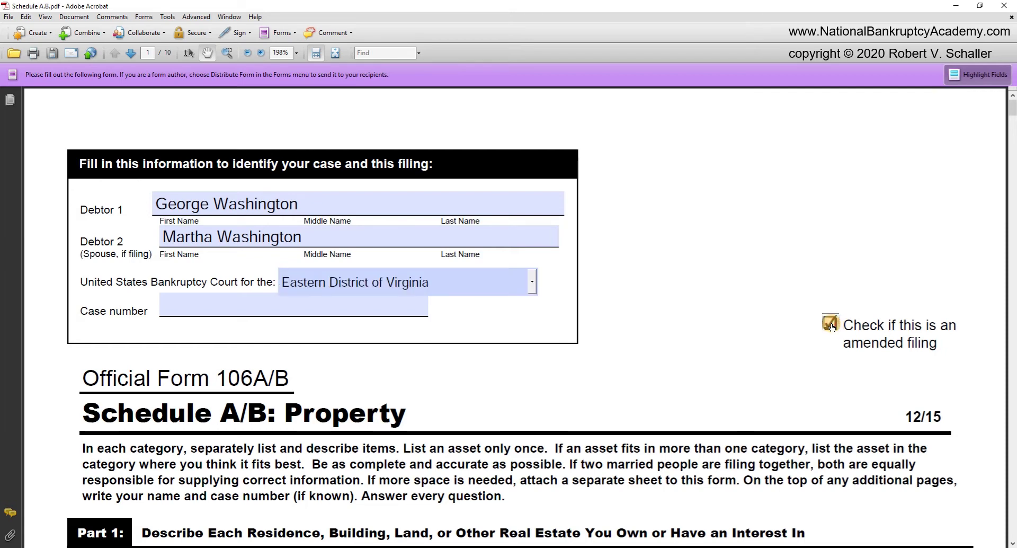
pyautogui.click(344, 309)
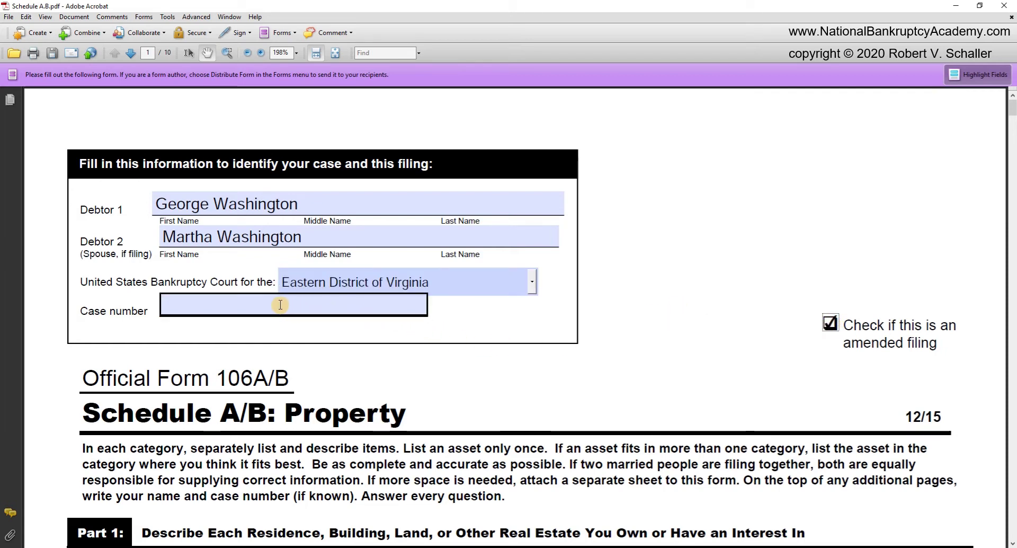
pyautogui.write('20 B 12345')
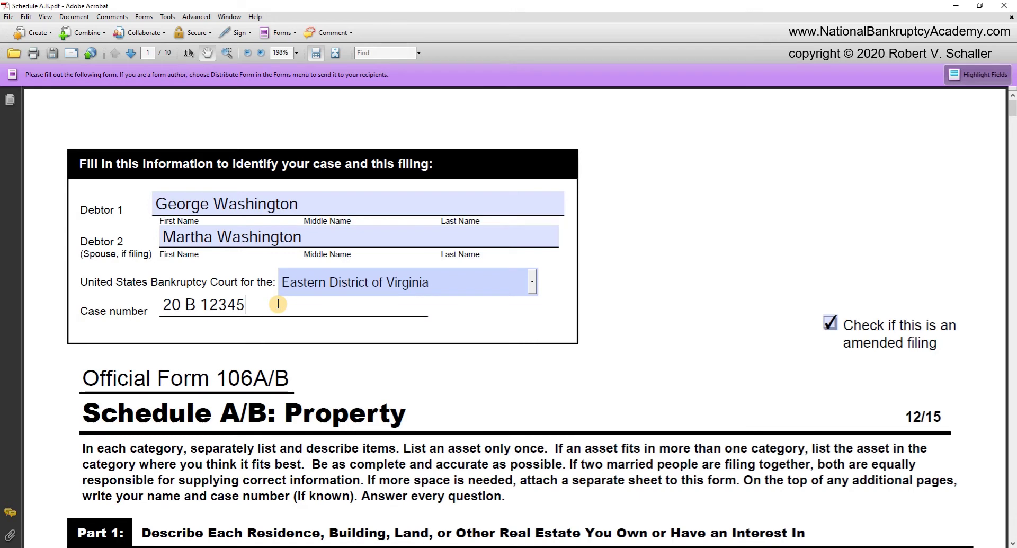
pyautogui.moveTo(263, 298); pyautogui.dragTo(153, 292)
pyautogui.press('BackSpace')
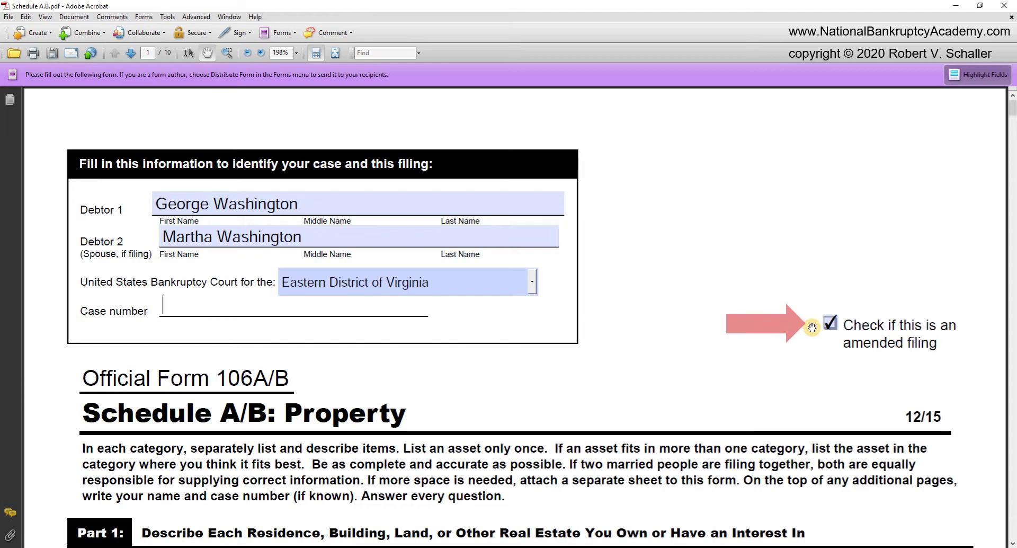
pyautogui.click(828, 324)
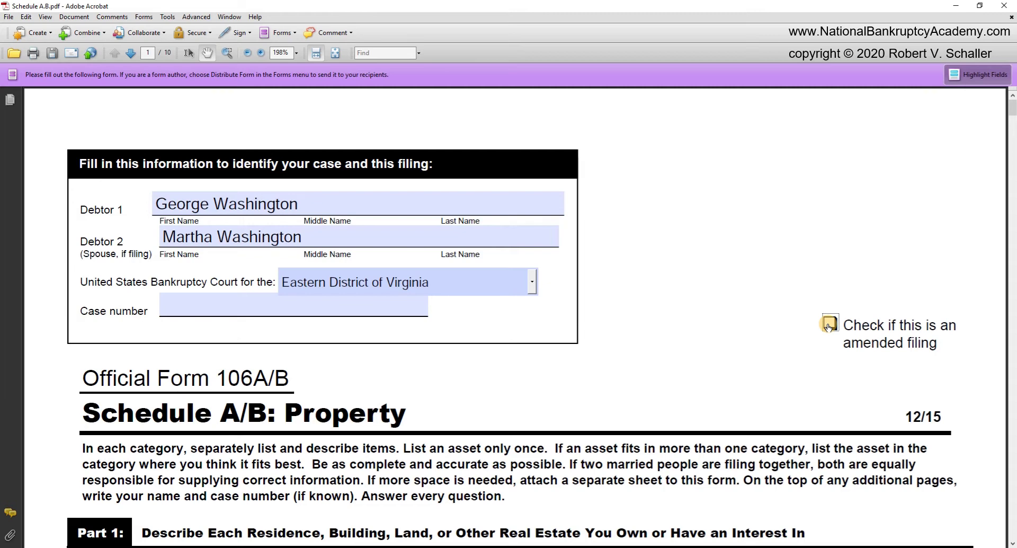
# Scroll down to bring Part 1, question 1's real-estate fields into view
pyautogui.scroll(-3, 752, 324)
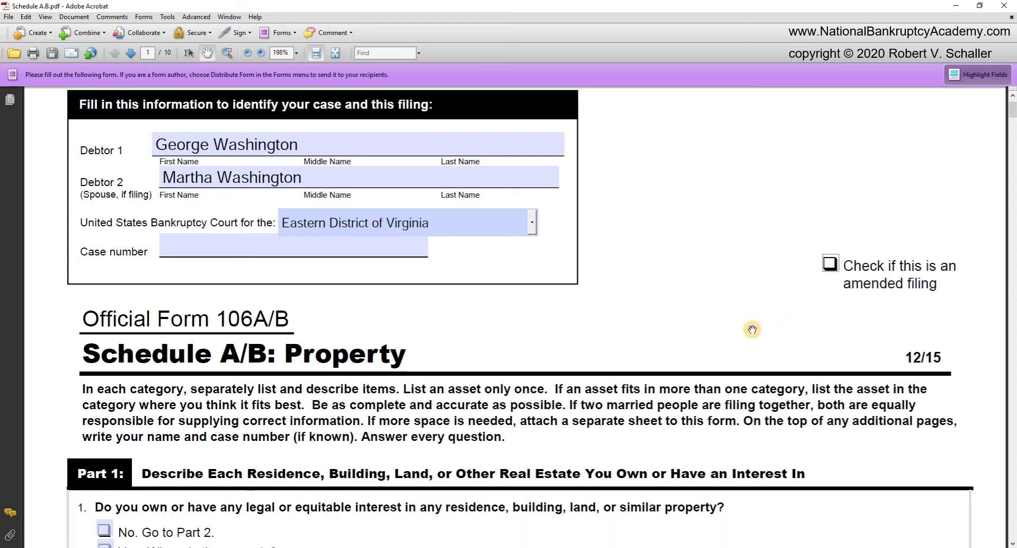
pyautogui.scroll(-5, 752, 328)
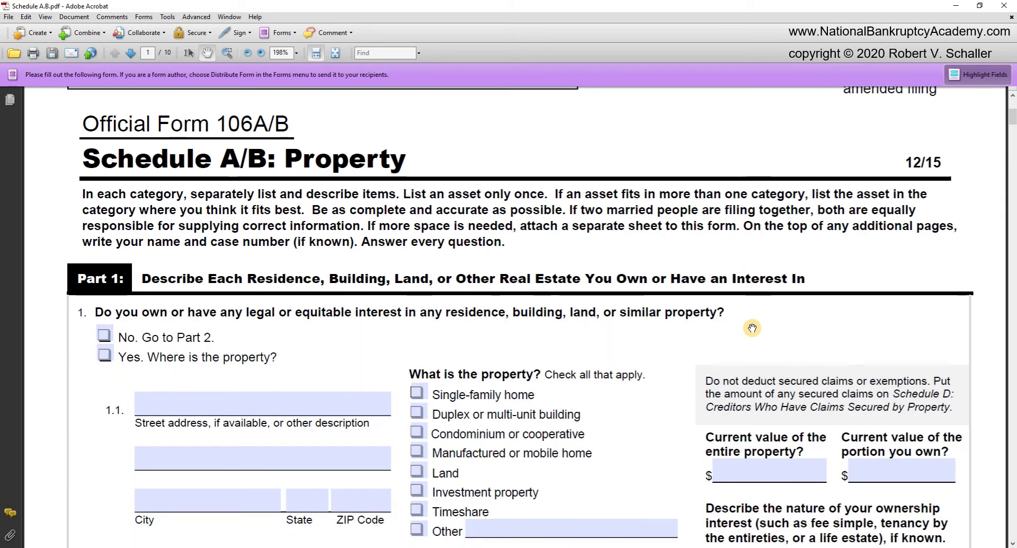
pyautogui.scroll(-3, 752, 327)
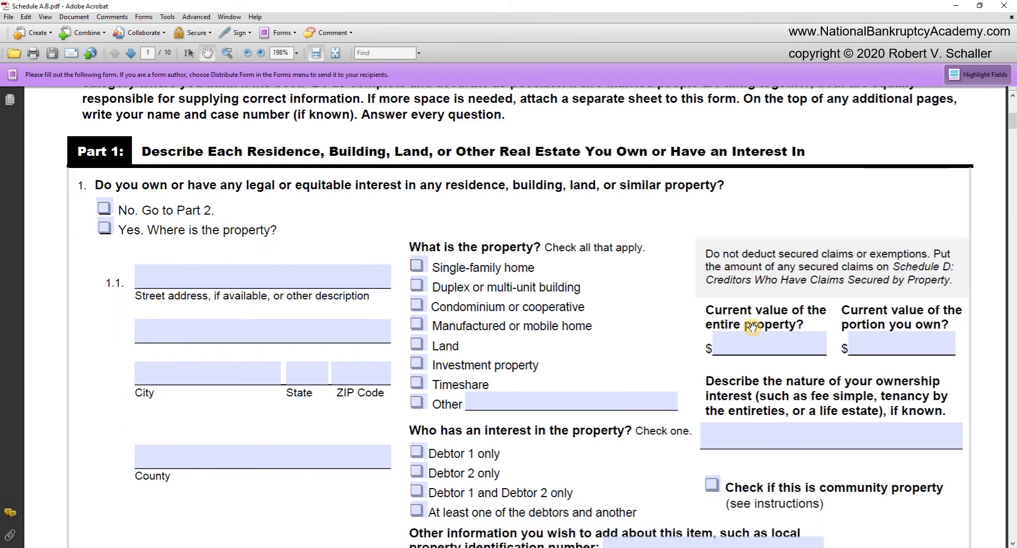
pyautogui.scroll(-1, 752, 327)
pyautogui.scroll(-2, 753, 326)
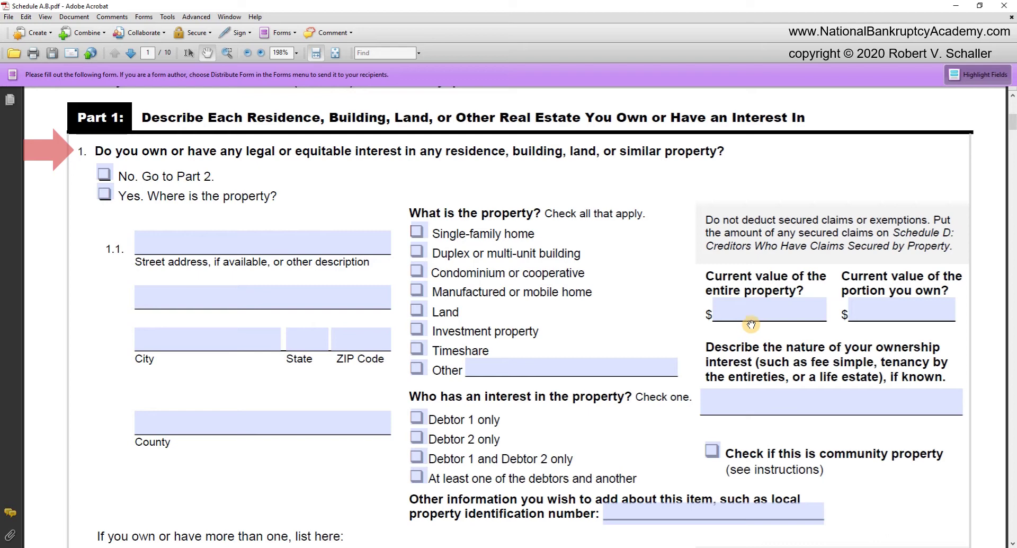
# Answer Yes to owning real property and enter street address 3200 Mount Vernon
pyautogui.click(287, 253)
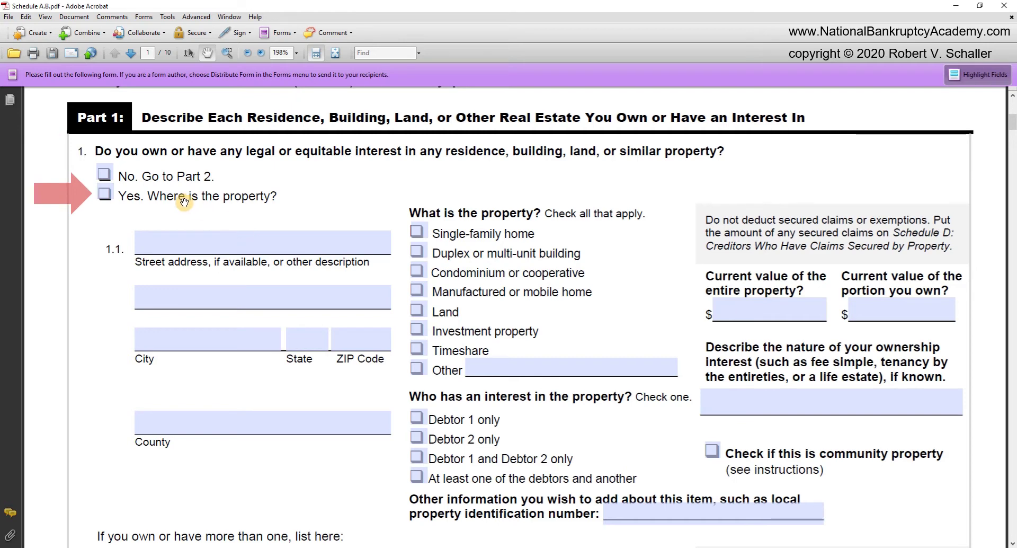
pyautogui.click(105, 194)
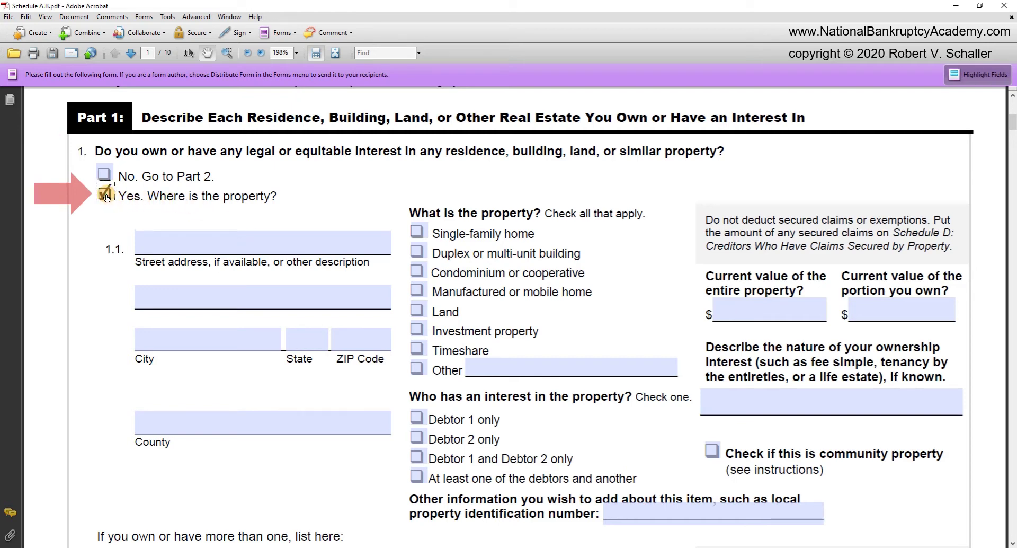
pyautogui.click(207, 246)
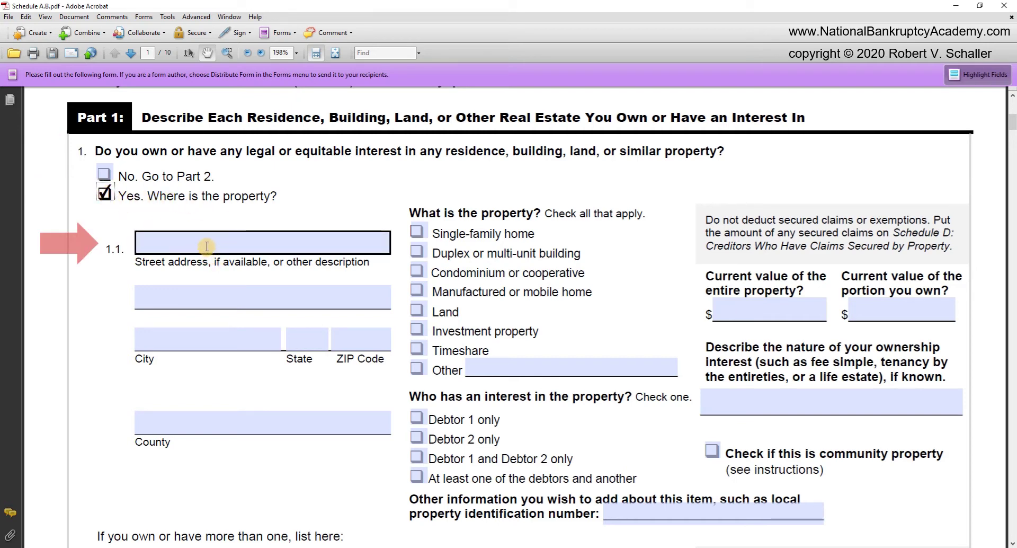
pyautogui.write('3200')
pyautogui.write('Mount Ve')
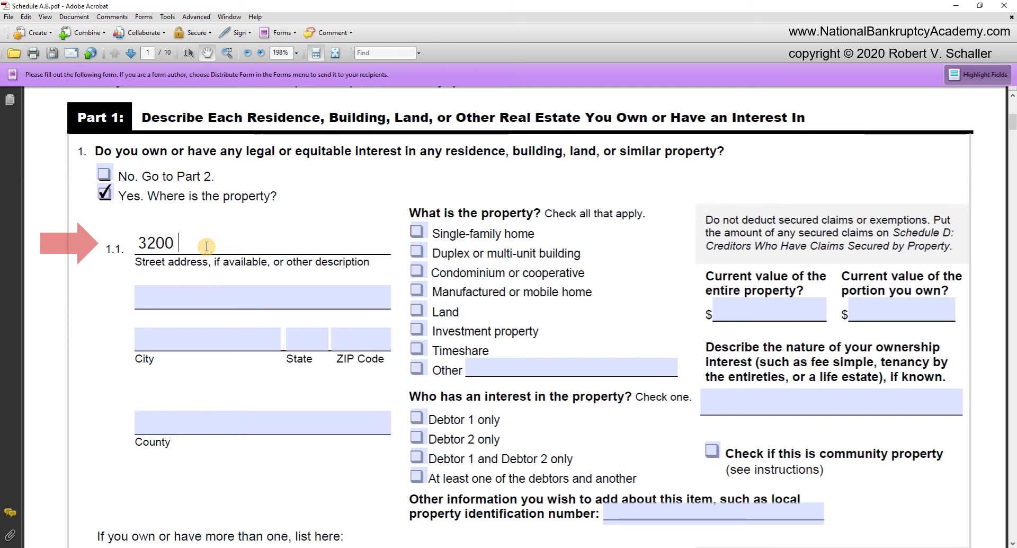
pyautogui.write('rnon')
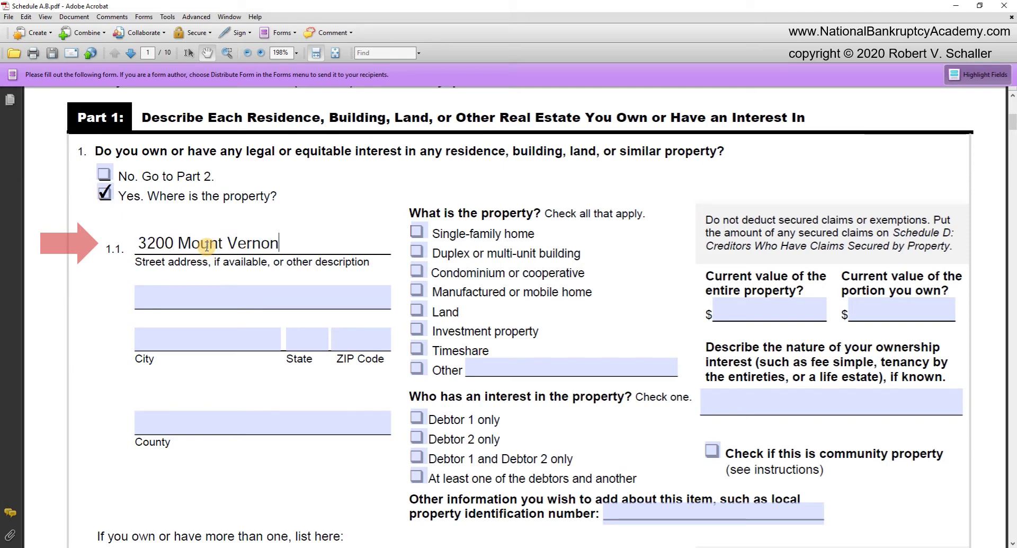
# Fill in the city, state VA, ZIP code 22121 and county Fairfax
pyautogui.click(202, 338)
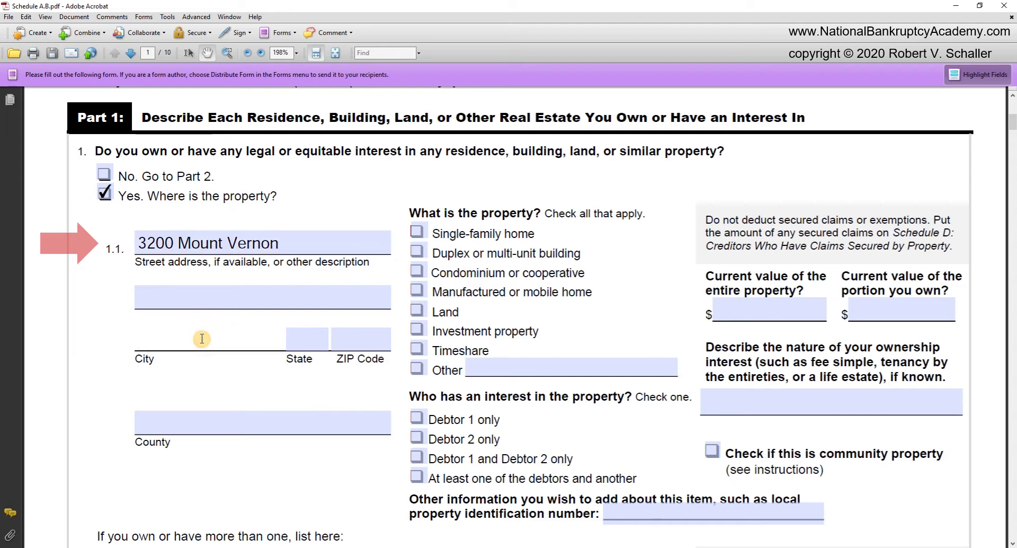
pyautogui.write('Mount Vernon')
pyautogui.press('Tab')
pyautogui.write('VA')
pyautogui.press('Tab')
pyautogui.write('22121')
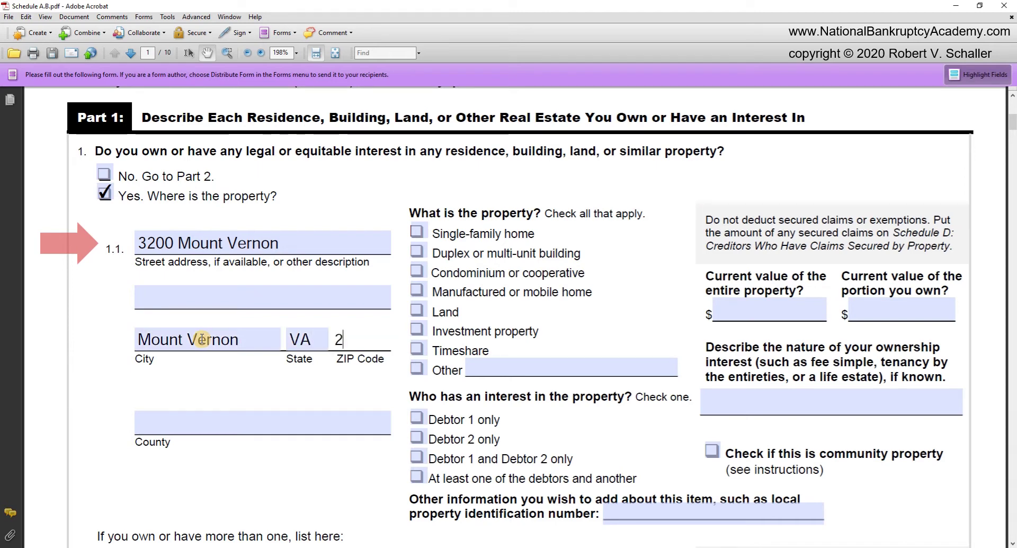
pyautogui.click(187, 424)
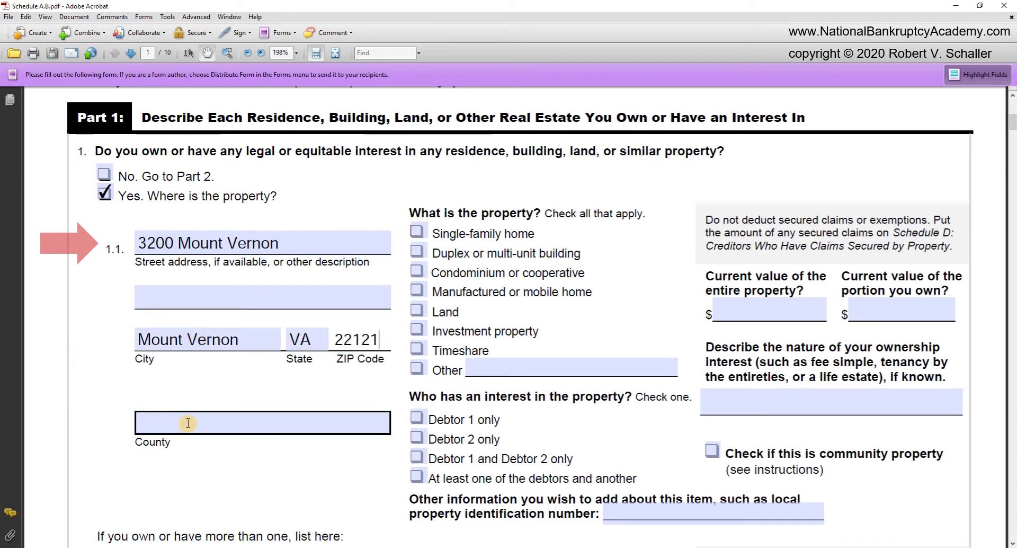
pyautogui.write('Fairfax')
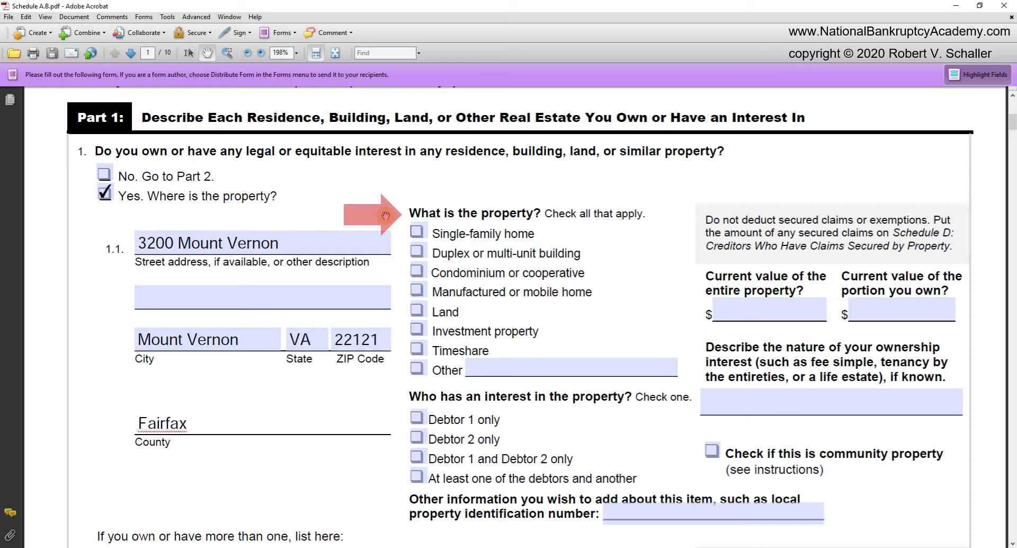
# Check Single-family home and Investment property as the property type
pyautogui.click(421, 233)
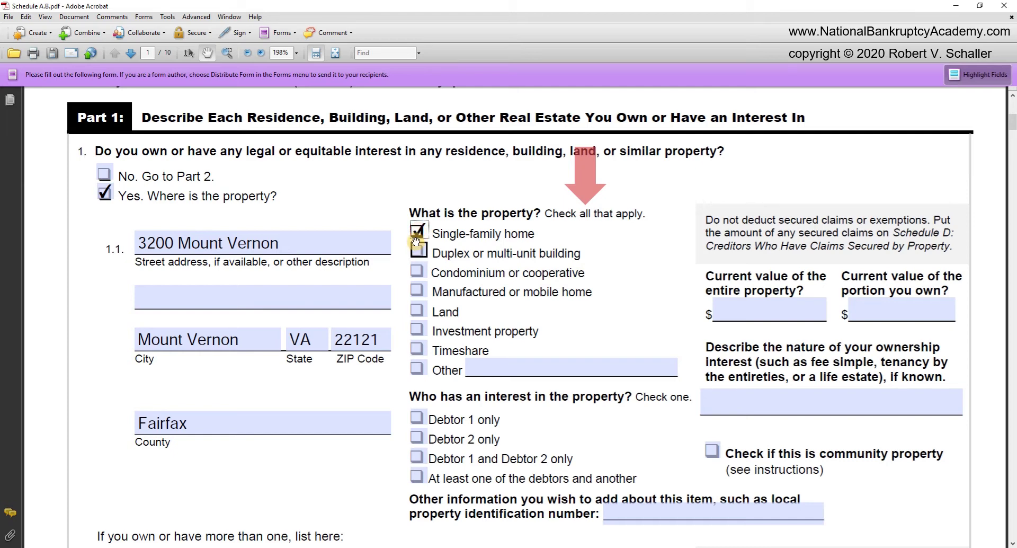
pyautogui.click(420, 332)
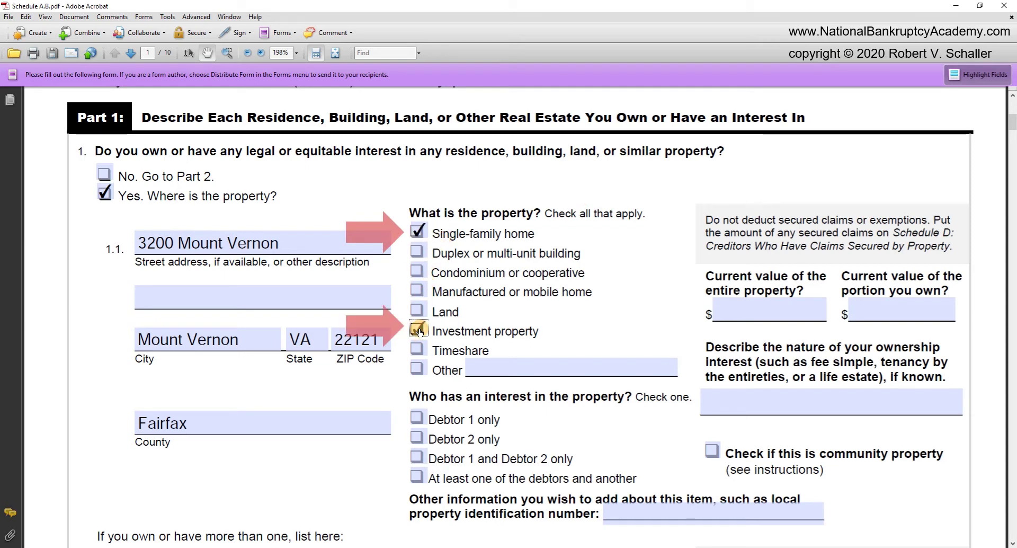
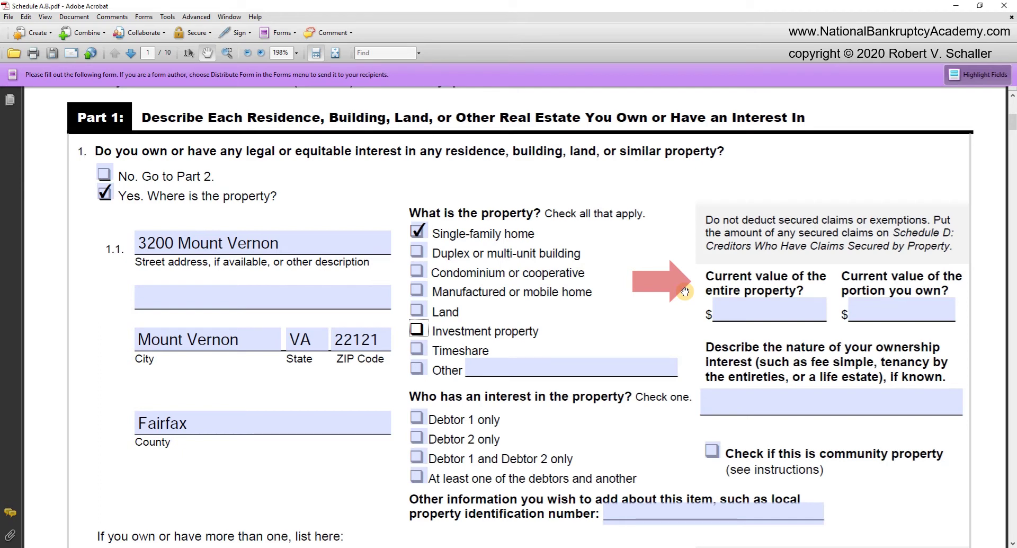
# Enter 350,000.00 as both the whole-property and owned-portion values, and ownership as tenancy by the entireties
pyautogui.click(753, 313)
pyautogui.write('350000')
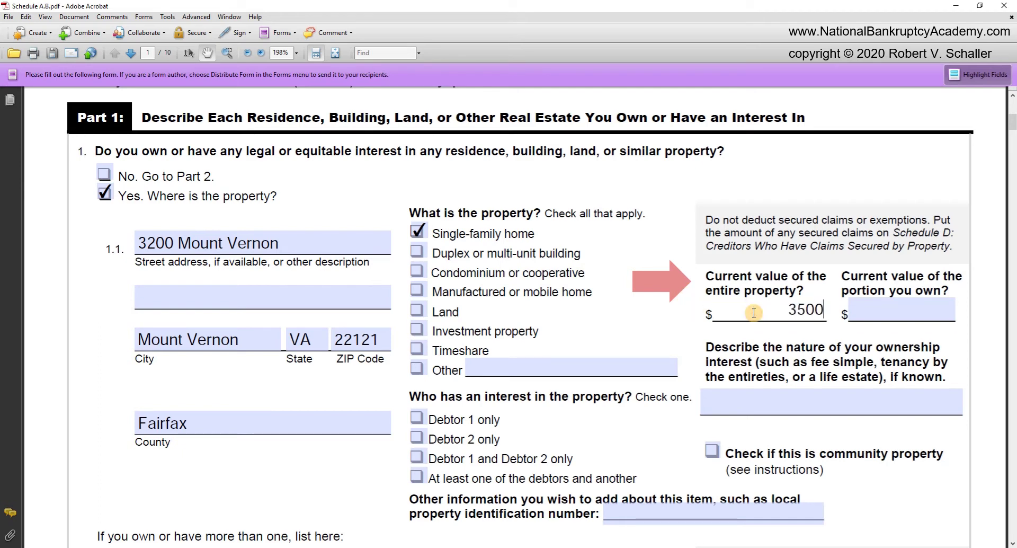
pyautogui.click(858, 306)
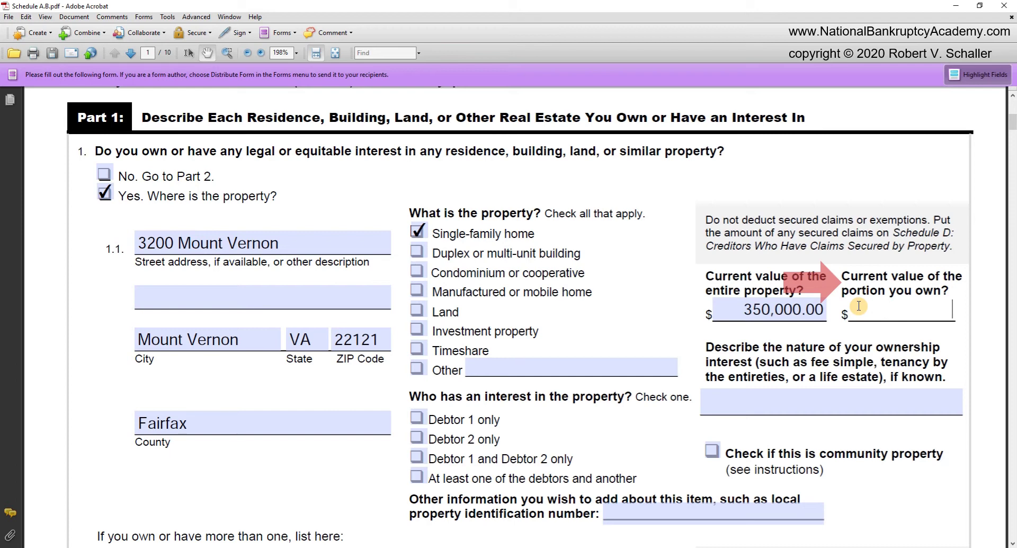
pyautogui.write('350000')
pyautogui.click(861, 337)
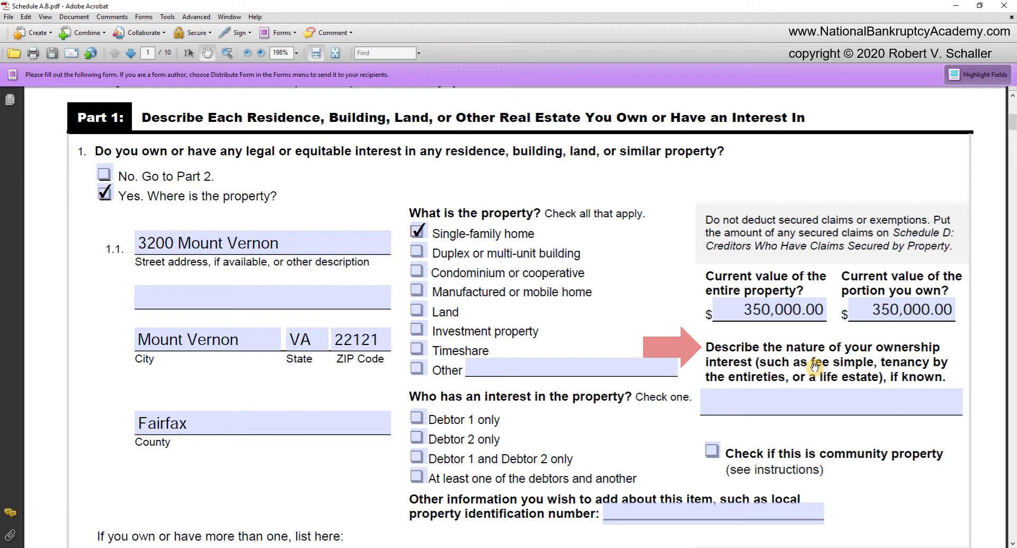
pyautogui.click(791, 401)
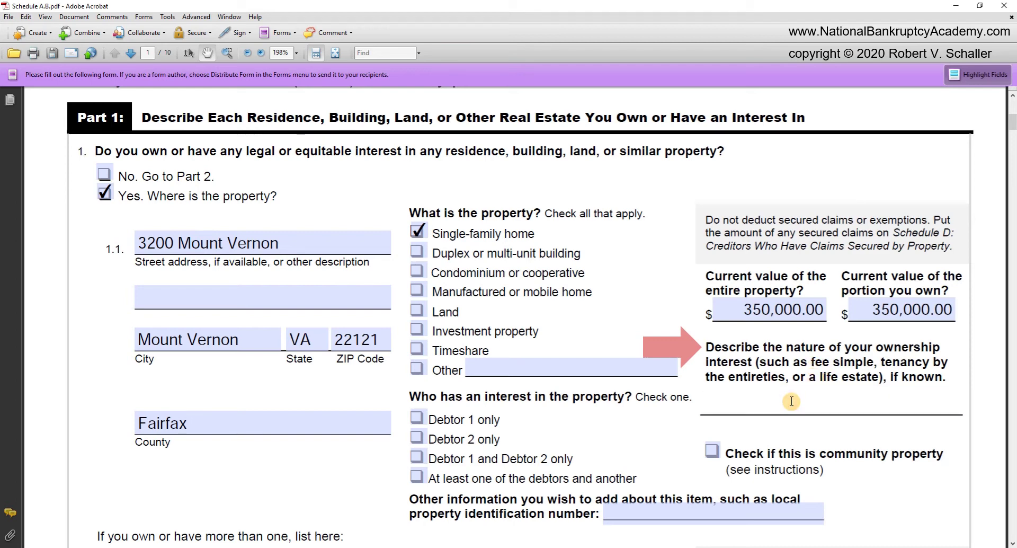
pyautogui.write('tenancy by th')
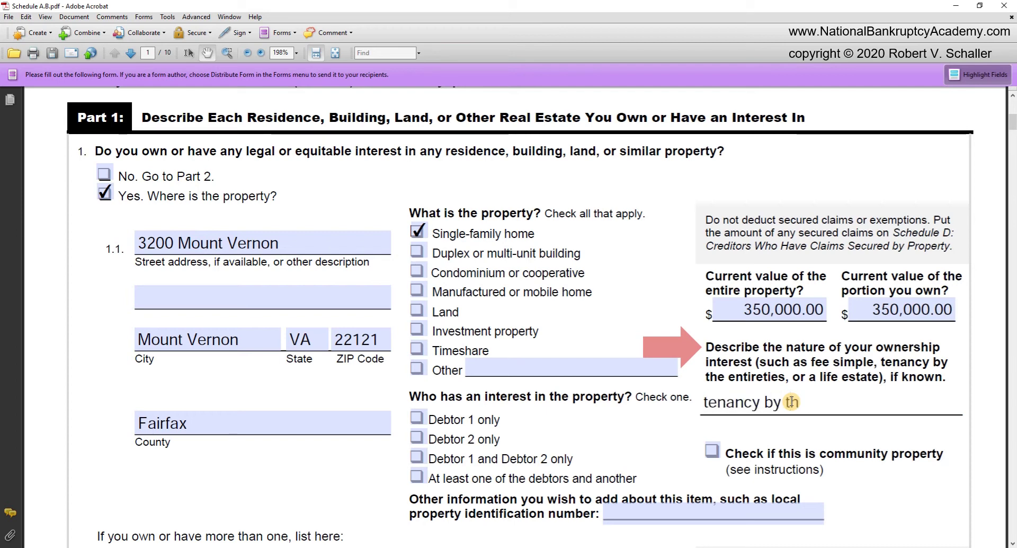
pyautogui.write('e entireties')
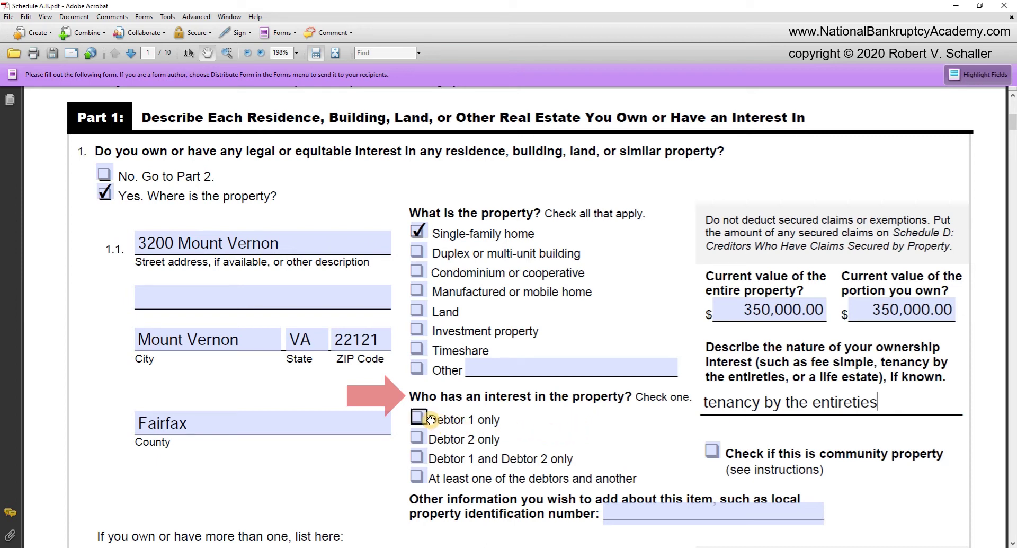
# Check Debtor 1 and Debtor 2 only, and fill in the property identification number
pyautogui.click(417, 457)
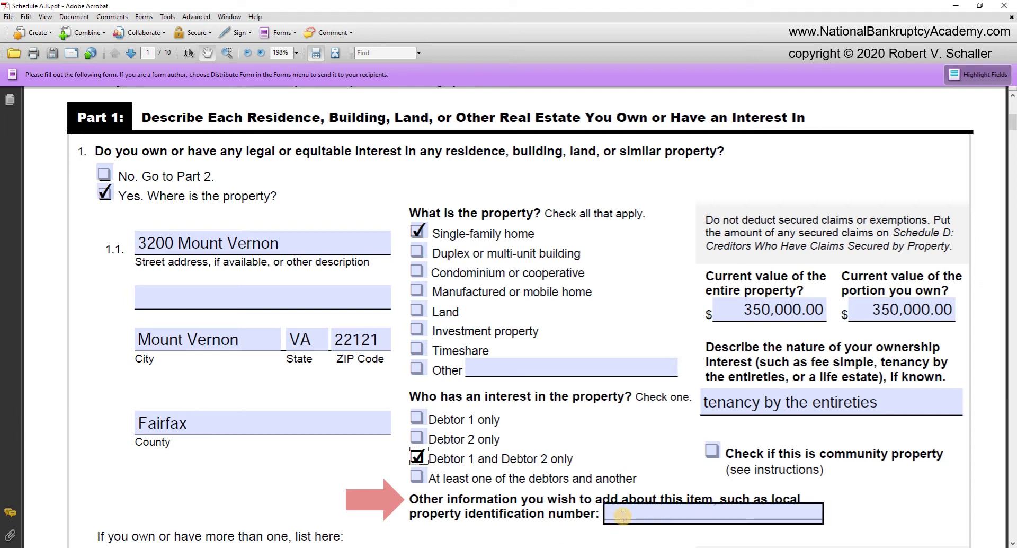
pyautogui.click(623, 515)
pyautogui.write('011-234-567')
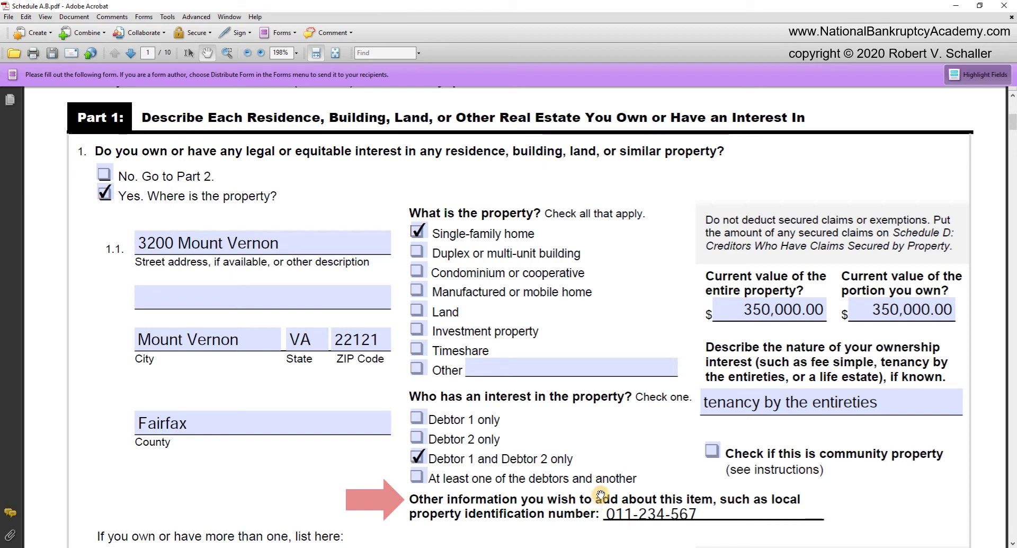
# Scroll down to entry 1.2 and fill in the second property's street address
pyautogui.scroll(-2, 577, 492)
pyautogui.scroll(-7, 558, 490)
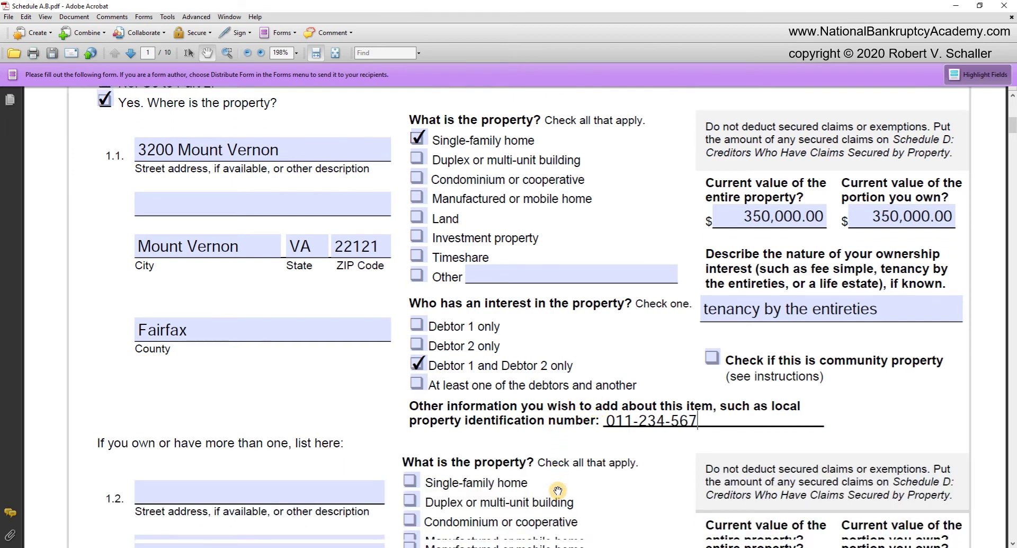
pyautogui.scroll(-7, 558, 489)
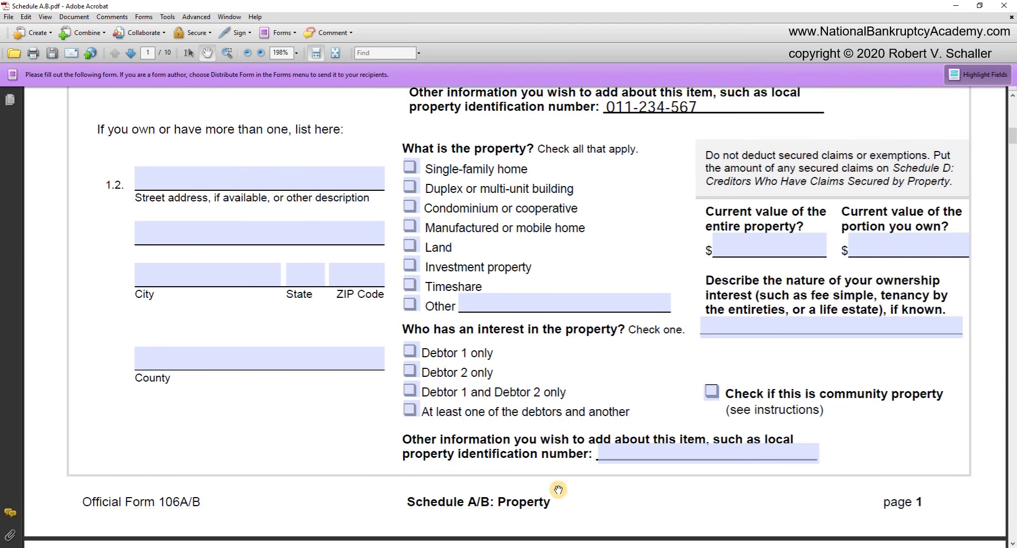
pyautogui.scroll(-1, 558, 489)
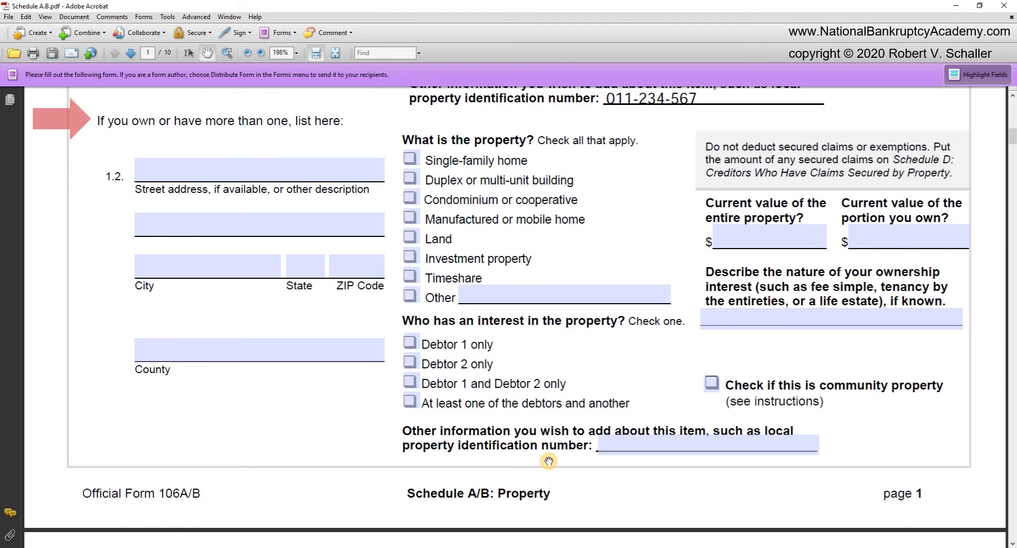
pyautogui.click(338, 171)
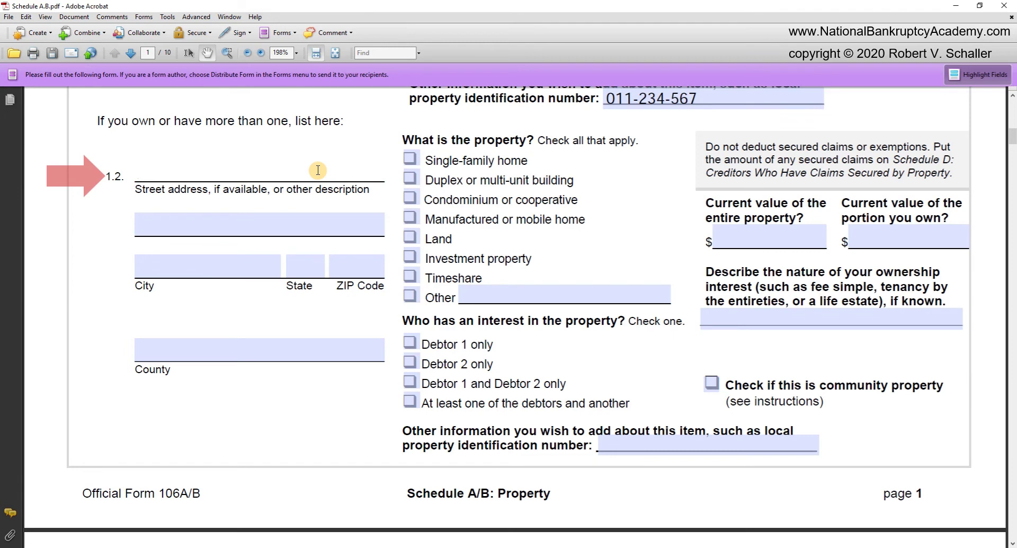
pyautogui.write('1225 N. Ocean Way')
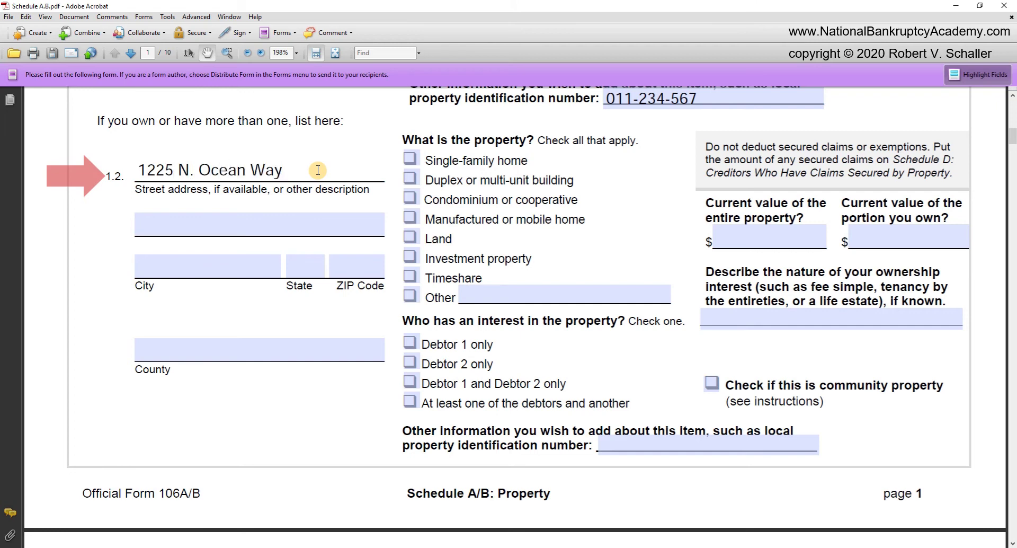
# Fill in the second property's city, state, ZIP code, and Miami-Dade as the county
pyautogui.click(254, 263)
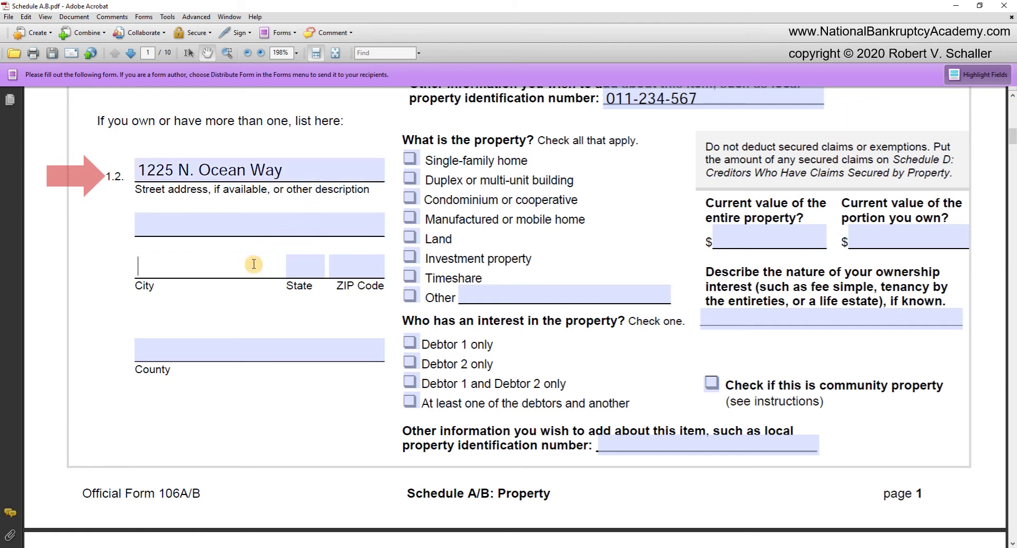
pyautogui.write('Miami')
pyautogui.press('Tab')
pyautogui.write('FL')
pyautogui.press('Tab')
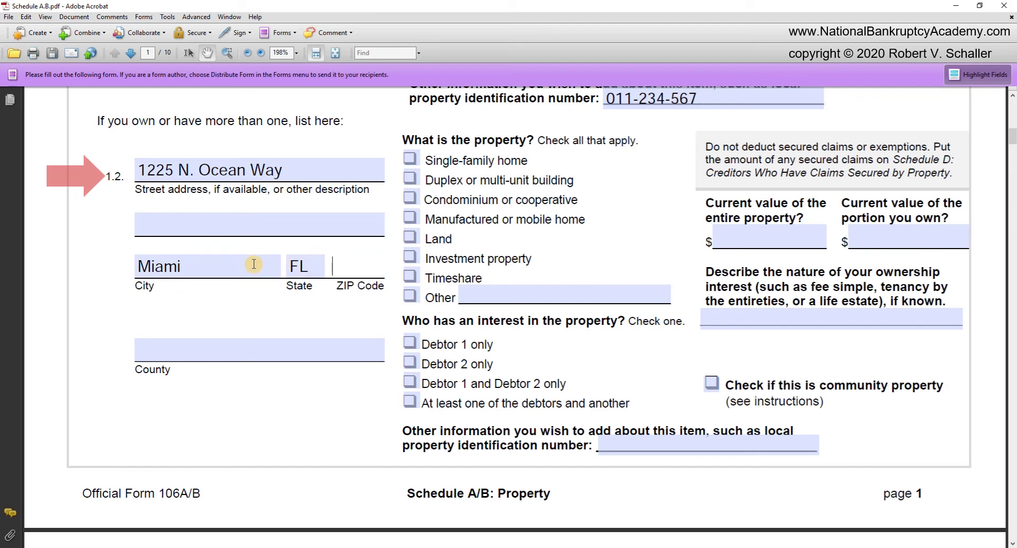
pyautogui.write('33101')
pyautogui.press('Tab')
pyautogui.press('Tab')
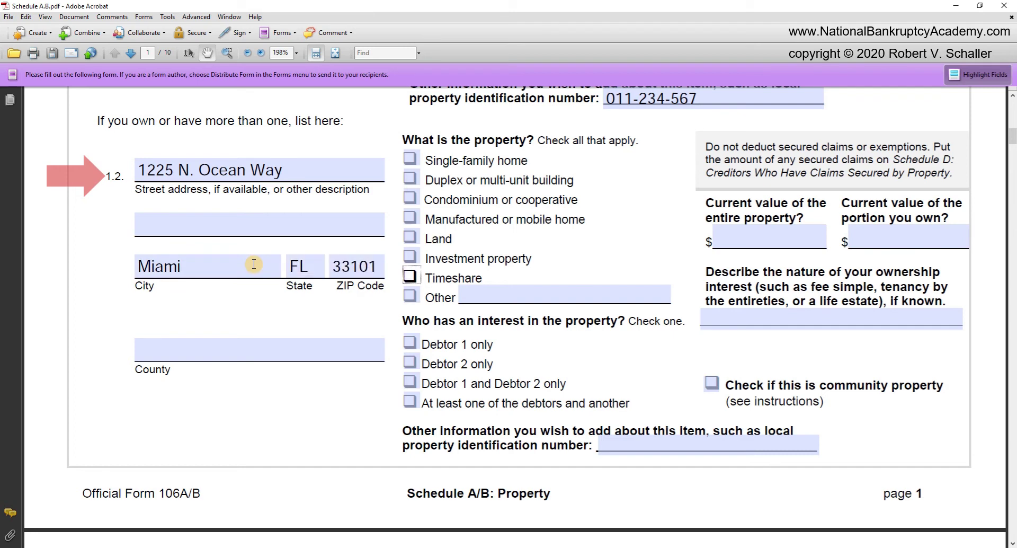
pyautogui.click(211, 350)
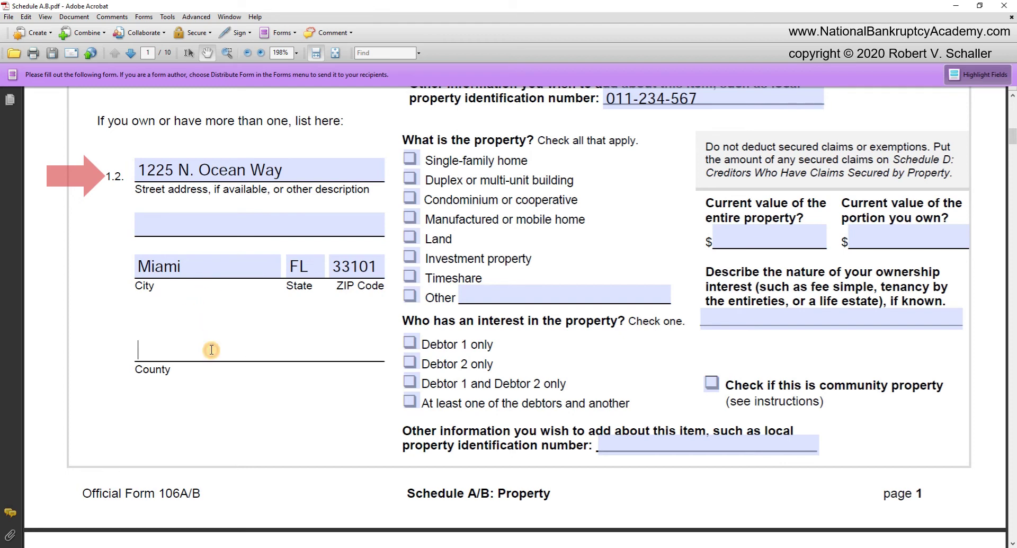
pyautogui.write('Miami-Dade')
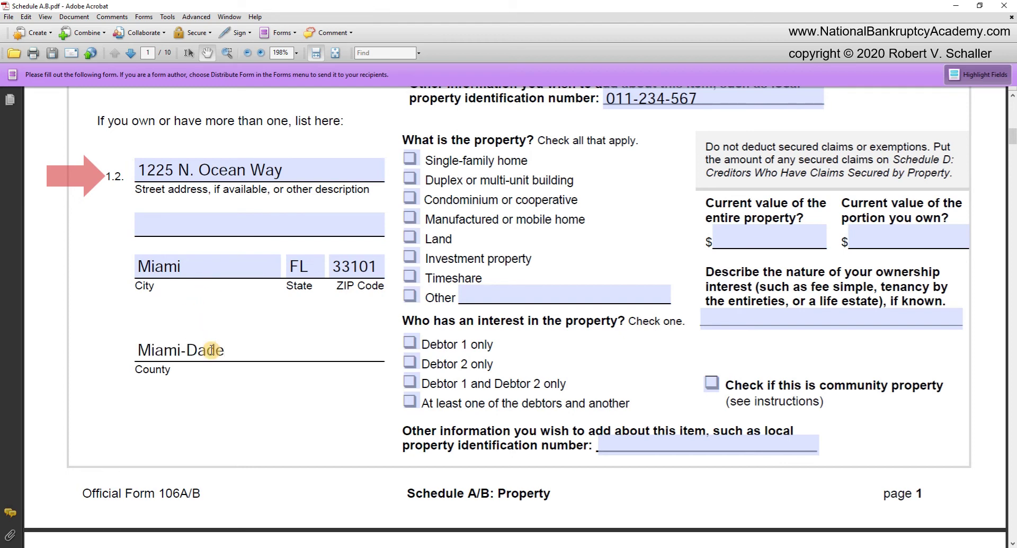
pyautogui.click(425, 134)
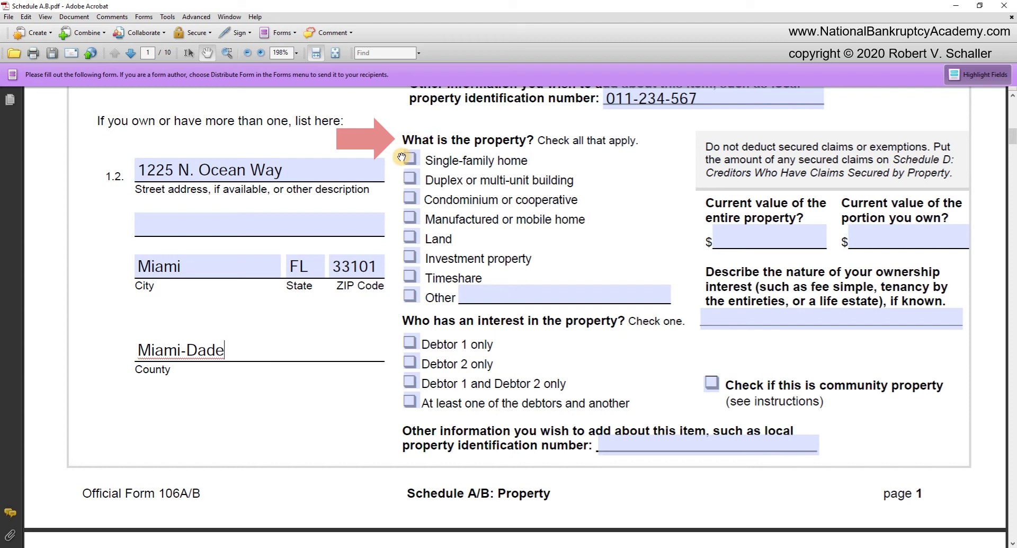
# Mark entry 1.2 as Condominium or cooperative, valued at 280,000.00 with 140,000.00 owned
pyautogui.click(409, 199)
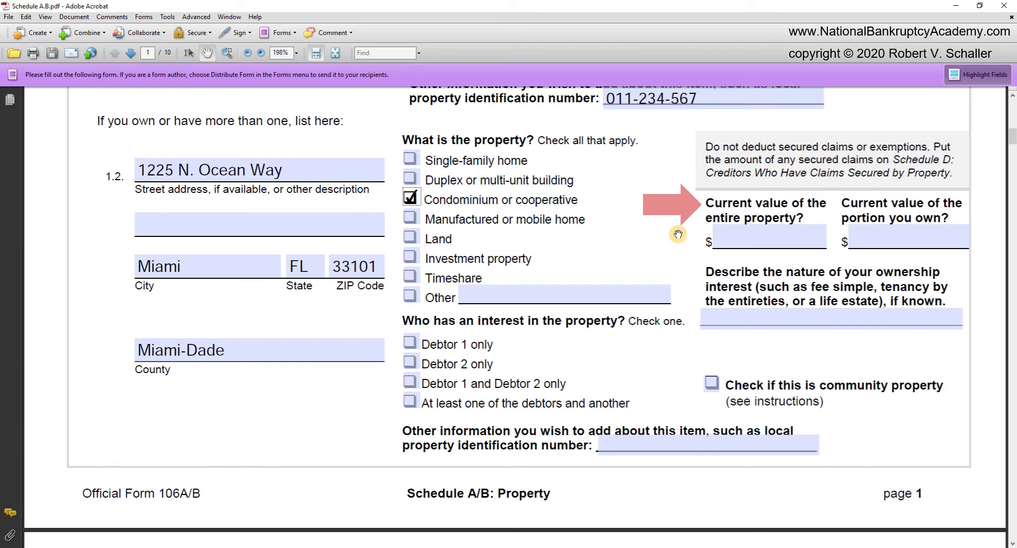
pyautogui.click(728, 238)
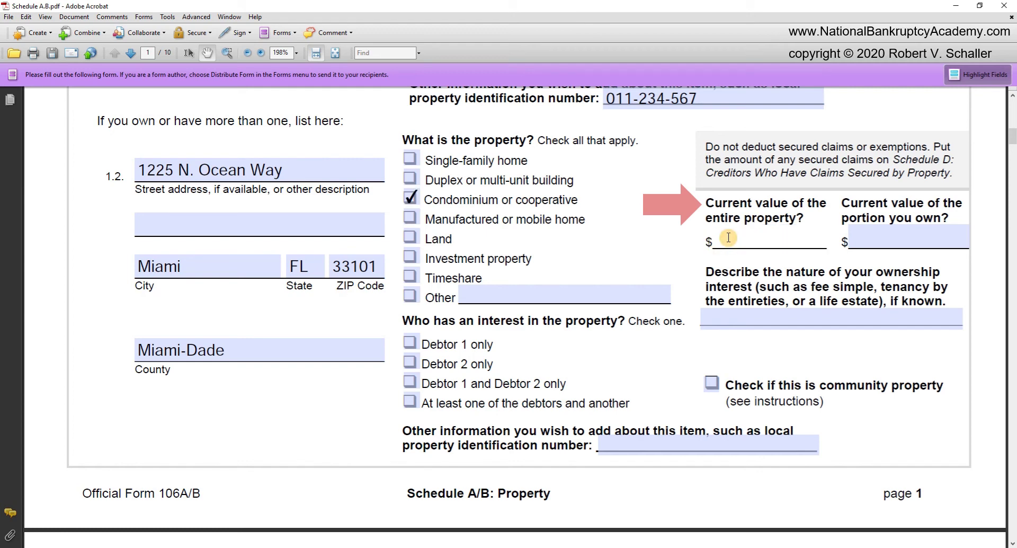
pyautogui.write('280000')
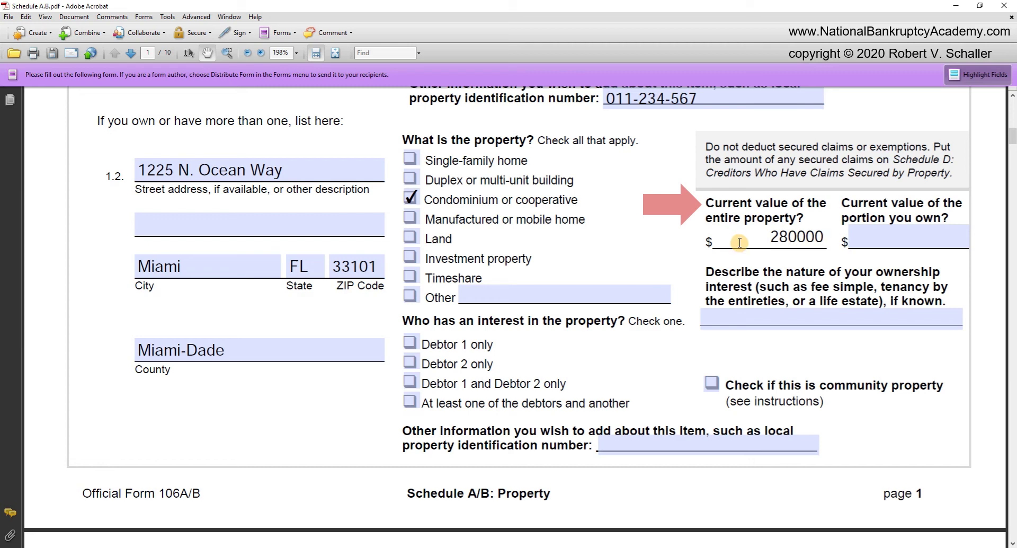
pyautogui.click(857, 238)
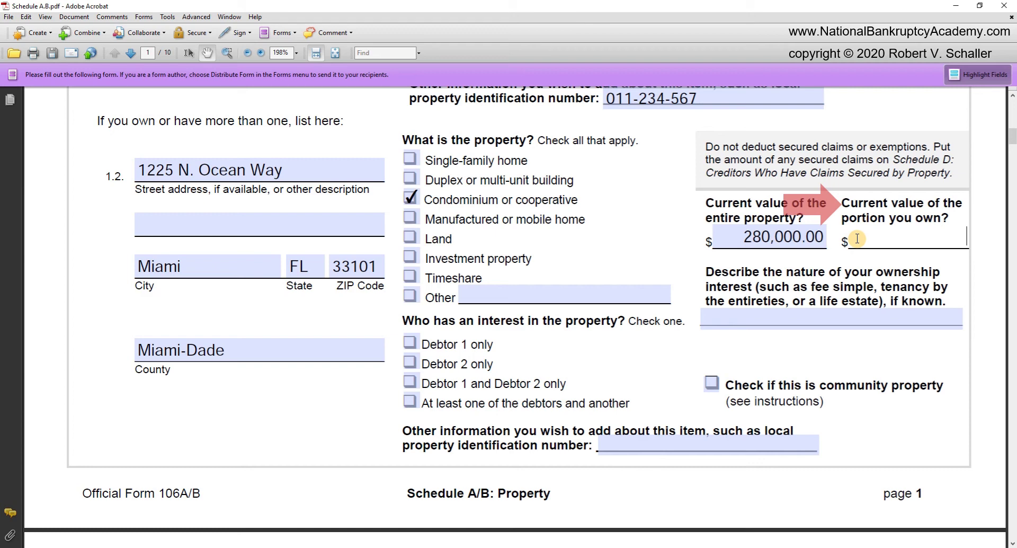
pyautogui.write('140000')
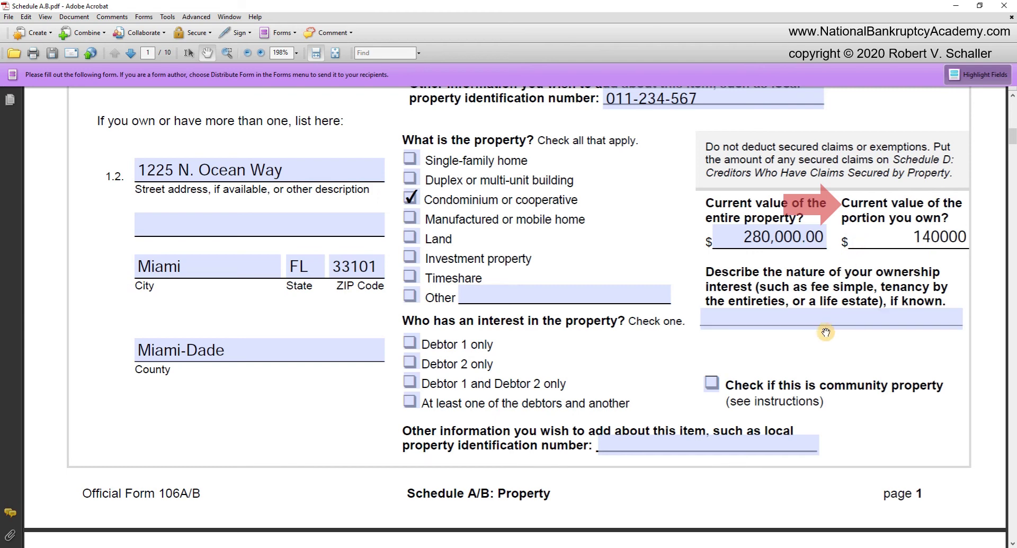
pyautogui.click(806, 320)
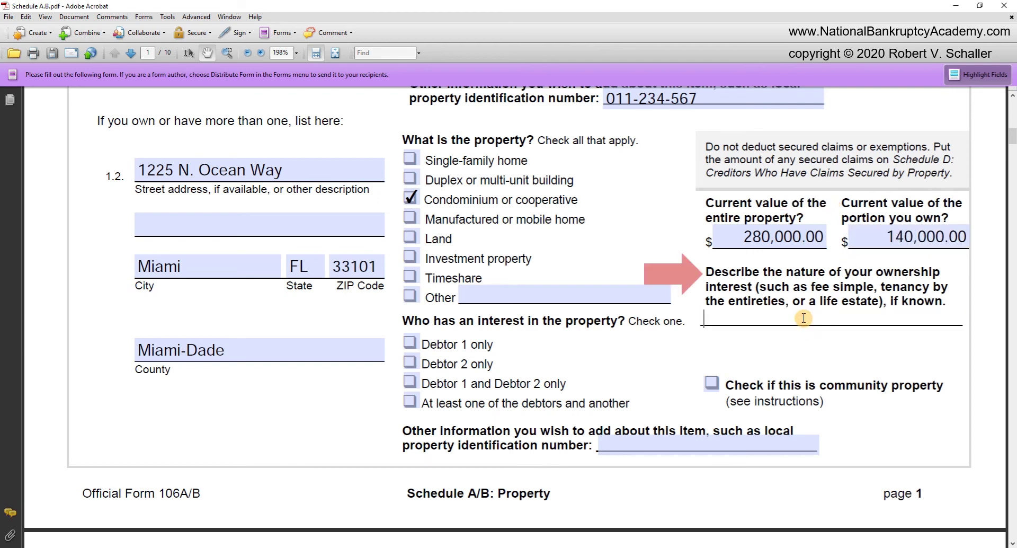